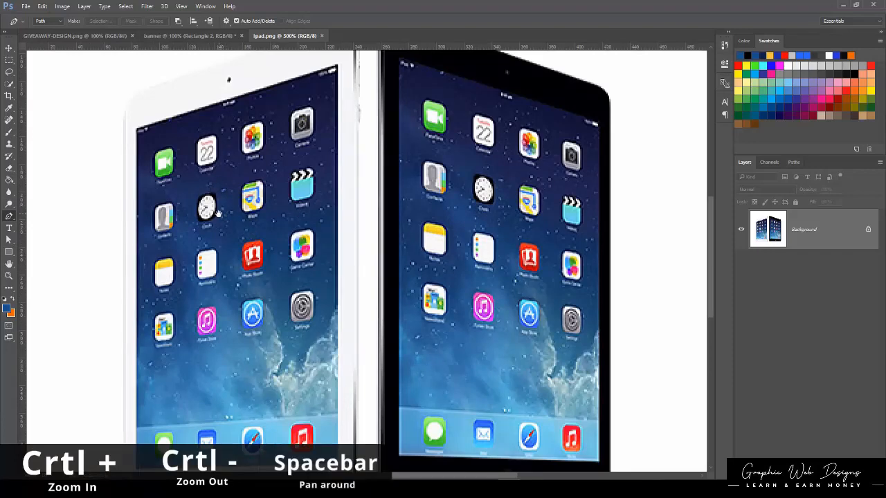
{"action": "left_click_drag", "start_coordinate": [205, 183], "coordinate": [281, 360]}
{"action": "left_click", "coordinate": [216, 266]}
{"action": "left_click", "coordinate": [387, 206]}
{"action": "left_click", "coordinate": [418, 198]}
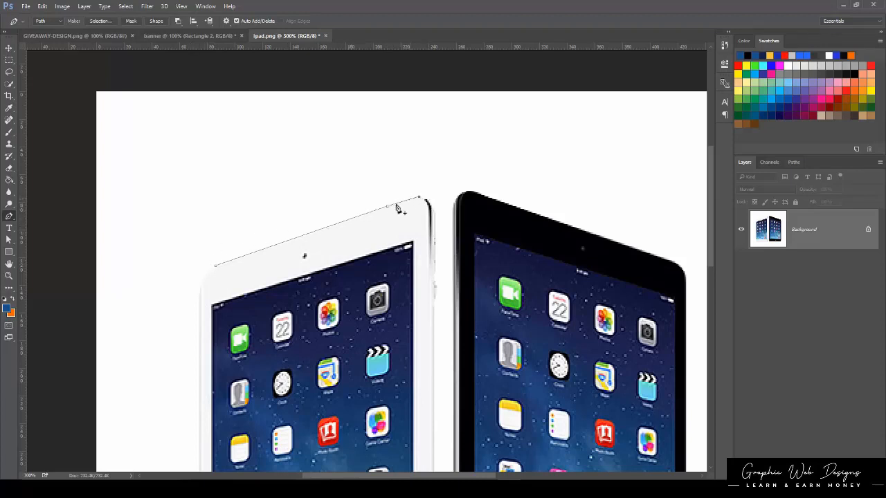
{"action": "key", "text": "ctrl+alt+z"}
{"action": "key", "text": "ctrl+alt+z"}
{"action": "key", "text": "ctrl+alt+z"}
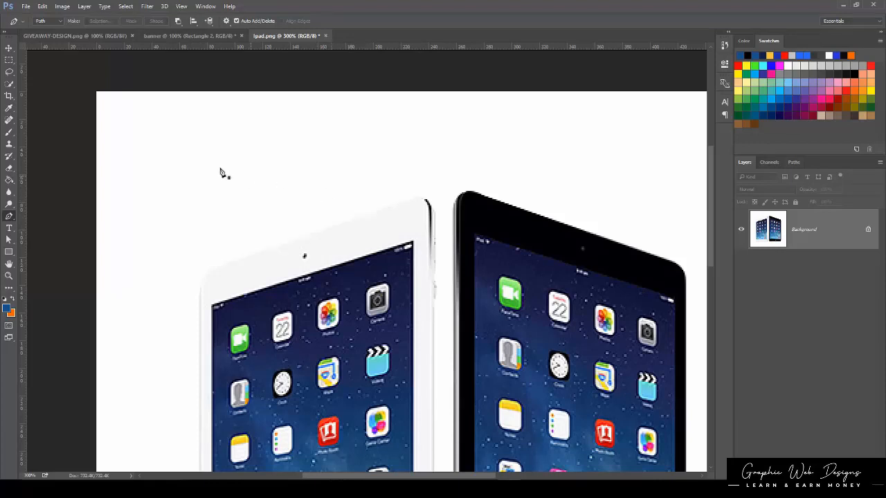
- Draw a practice Pen path of straight and curved segments in the blank area above the tablets and delete it
{"action": "left_click", "coordinate": [133, 128]}
{"action": "left_click", "coordinate": [311, 110]}
{"action": "left_click", "coordinate": [458, 127]}
{"action": "left_click", "coordinate": [462, 153]}
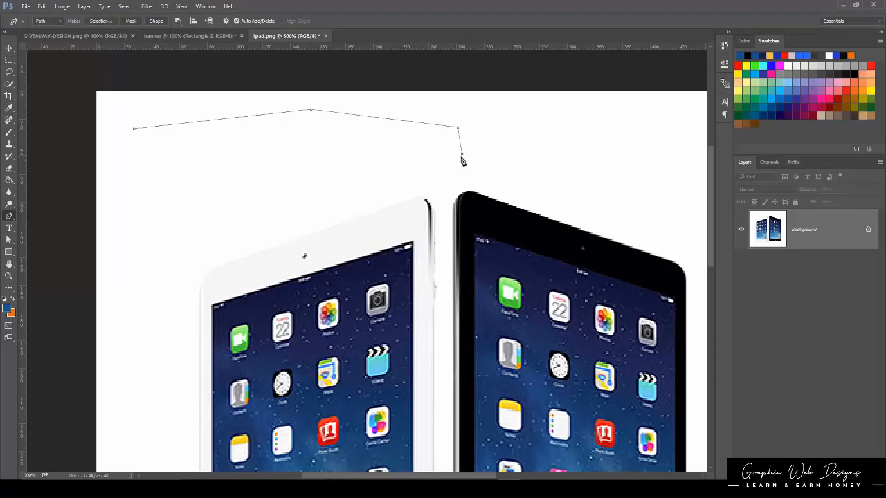
{"action": "left_click", "coordinate": [332, 201]}
{"action": "left_click_drag", "start_coordinate": [273, 197], "coordinate": [222, 170]}
{"action": "left_click_drag", "start_coordinate": [131, 251], "coordinate": [120, 220]}
{"action": "left_click_drag", "start_coordinate": [132, 184], "coordinate": [105, 189]}
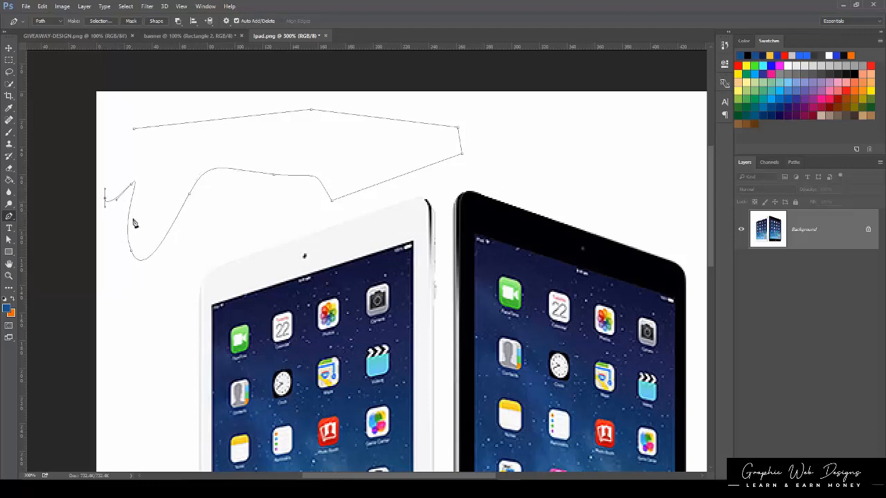
{"action": "key", "text": "ctrl+z"}
{"action": "key", "text": "Delete"}
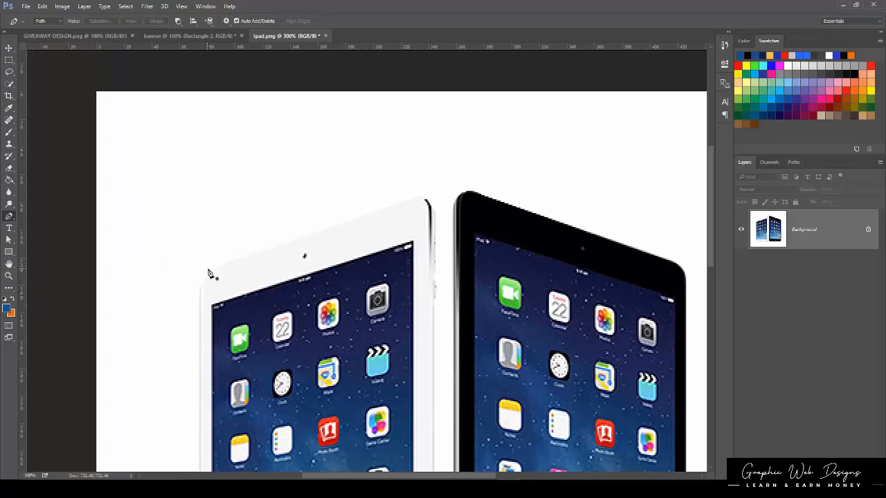
- Start a Pen path along the white tablet's upper edge, around its upper-right corner and down to the side buttons
{"action": "left_click", "coordinate": [210, 270]}
{"action": "left_click", "coordinate": [411, 201]}
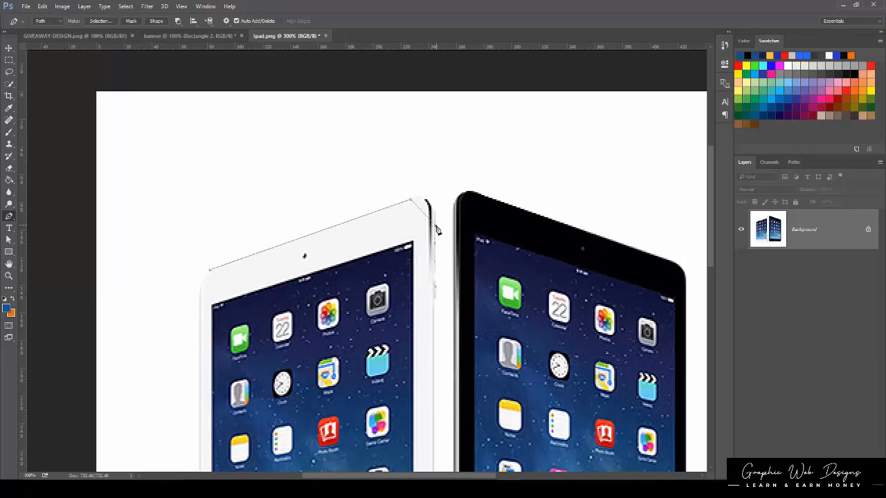
{"action": "left_click_drag", "start_coordinate": [436, 238], "coordinate": [434, 268]}
{"action": "scroll", "coordinate": [429, 304], "scroll_direction": "down", "scroll_amount": 3}
{"action": "left_click", "coordinate": [425, 194]}
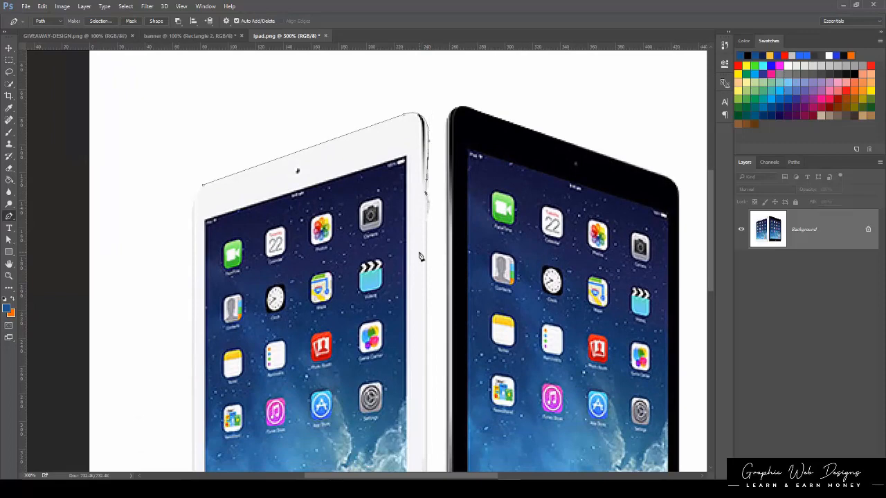
- Continue the path around the white tablet's side buttons and down its right edge
{"action": "key", "text": "ctrl+plus"}
{"action": "key", "text": "ctrl+plus"}
{"action": "key", "text": "ctrl+plus"}
{"action": "left_click_drag", "start_coordinate": [444, 207], "coordinate": [398, 206]}
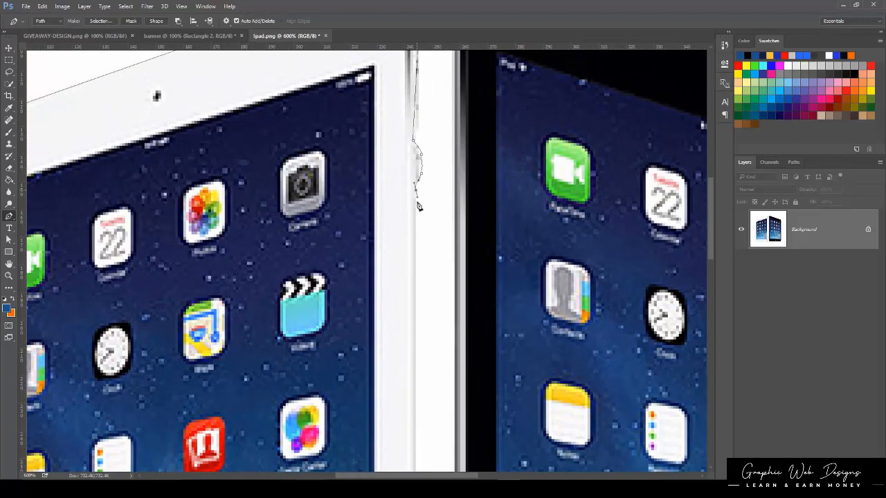
{"action": "left_click_drag", "start_coordinate": [414, 285], "coordinate": [397, 231]}
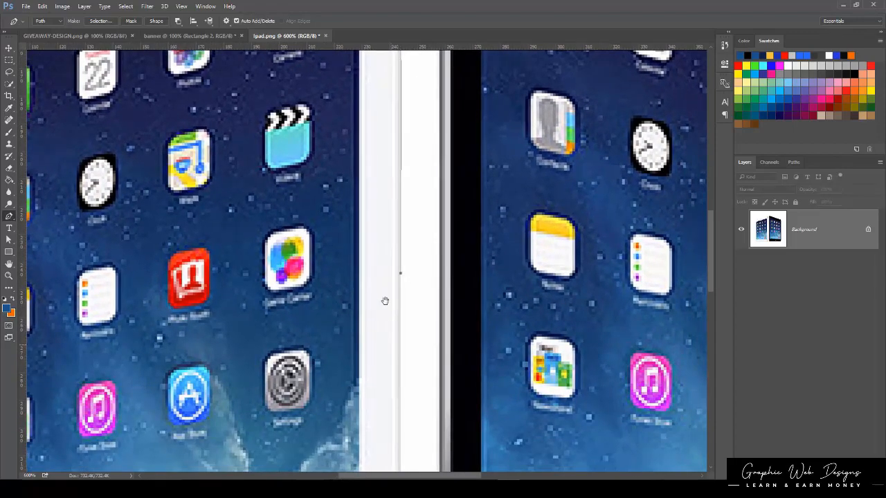
{"action": "left_click_drag", "start_coordinate": [386, 326], "coordinate": [353, 206]}
{"action": "left_click_drag", "start_coordinate": [346, 339], "coordinate": [327, 142]}
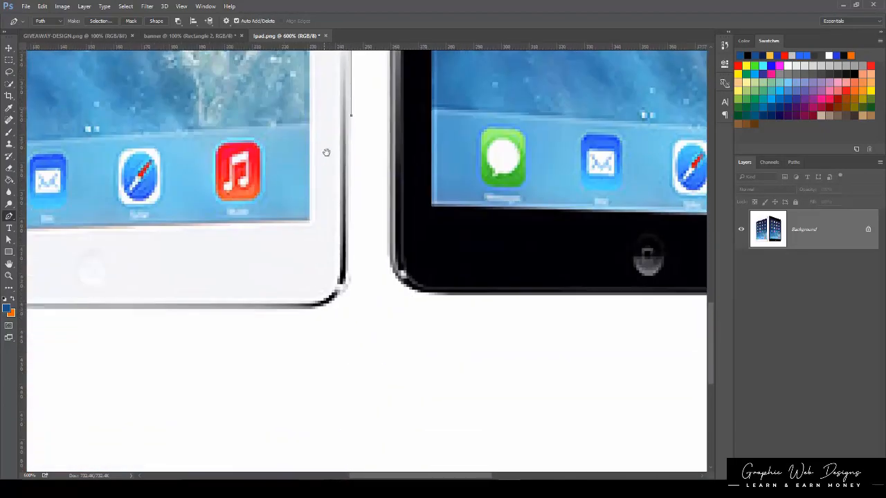
- Curve the path around the white tablet's lower-right corner, remove the anchor's outgoing handle, and trace the bottom edge straight
{"action": "left_click_drag", "start_coordinate": [341, 279], "coordinate": [345, 245]}
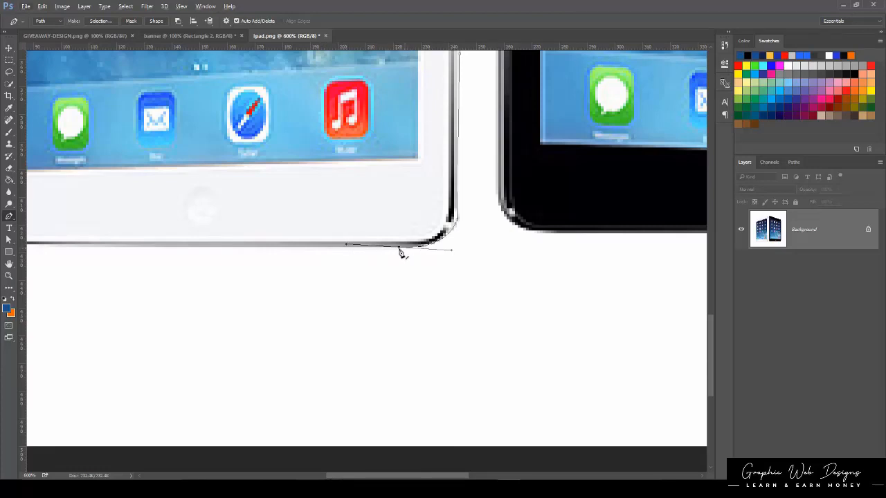
{"action": "left_click_drag", "start_coordinate": [267, 270], "coordinate": [433, 287]}
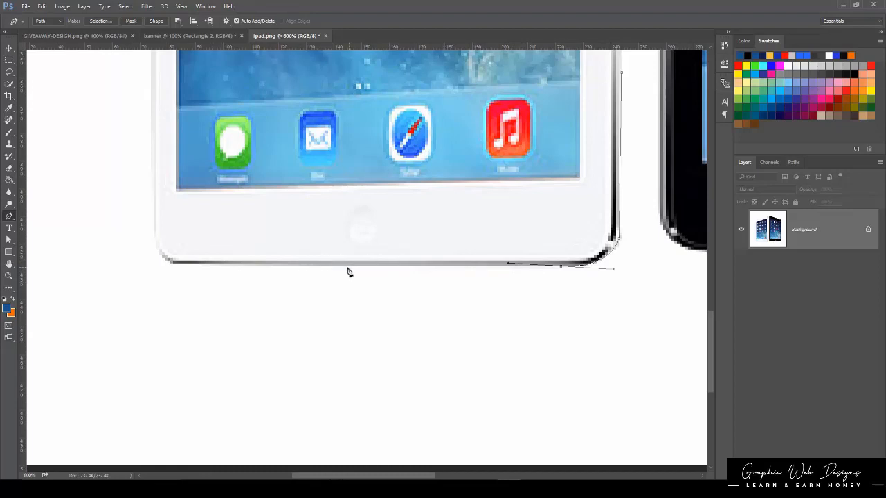
{"action": "left_click", "coordinate": [561, 268], "text": "alt"}
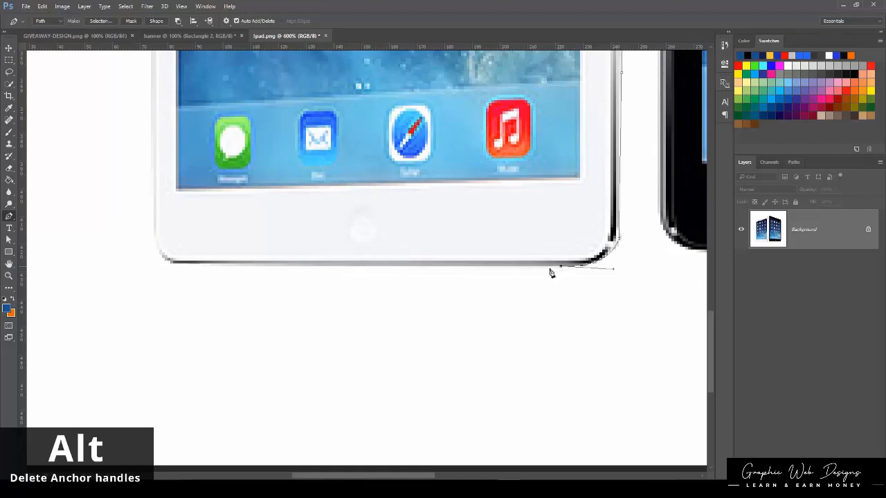
{"action": "left_click", "coordinate": [385, 267]}
{"action": "left_click", "coordinate": [175, 267]}
- Curve the path around the white tablet's lower-left corner and remove the outgoing handle of the corner's last anchor
{"action": "scroll", "coordinate": [277, 343], "scroll_direction": "up", "scroll_amount": 4}
{"action": "scroll", "coordinate": [277, 344], "scroll_direction": "left", "scroll_amount": 4}
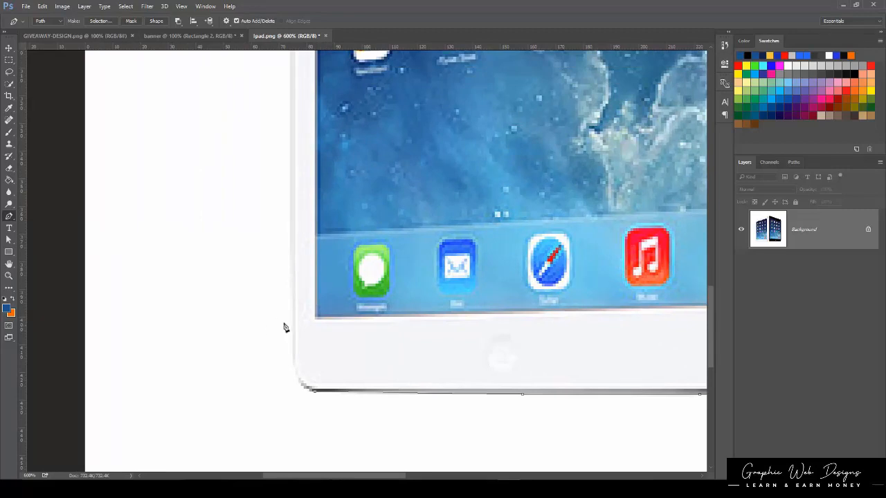
{"action": "left_click_drag", "start_coordinate": [291, 323], "coordinate": [299, 250]}
{"action": "scroll", "coordinate": [290, 91], "scroll_direction": "up", "scroll_amount": 2}
{"action": "left_click", "coordinate": [291, 98]}
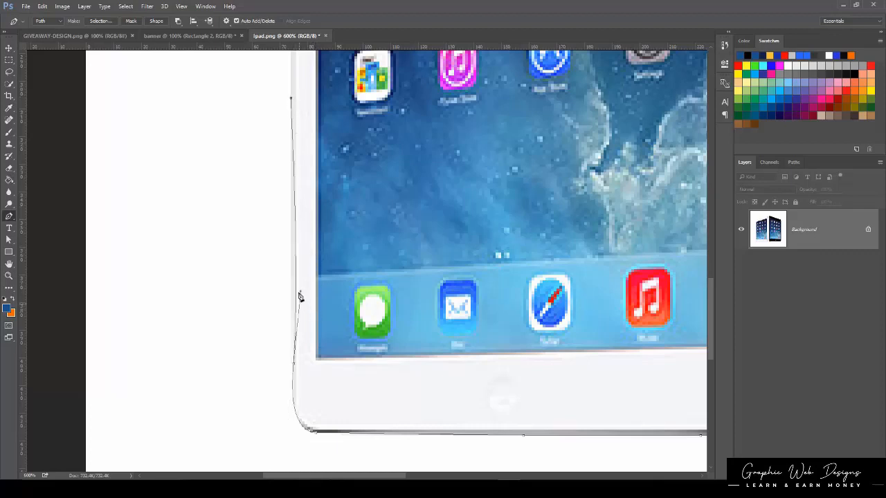
{"action": "key", "text": "ctrl+z"}
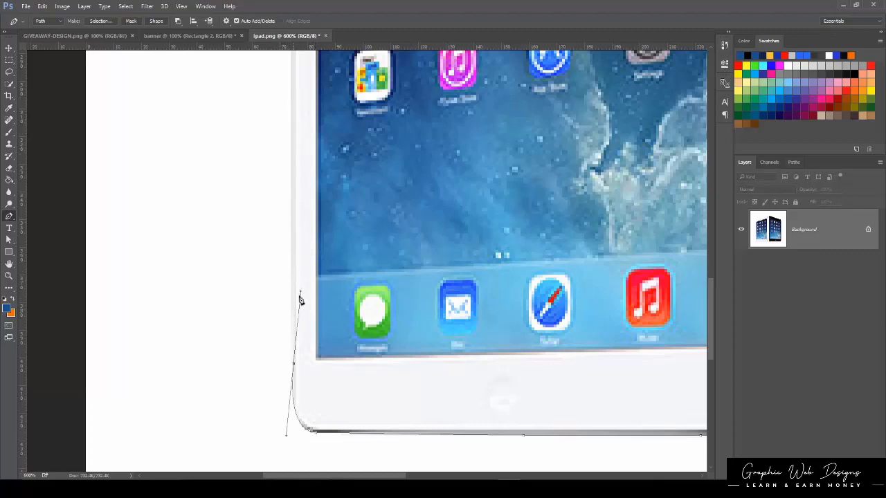
{"action": "left_click", "coordinate": [294, 367], "text": "alt"}
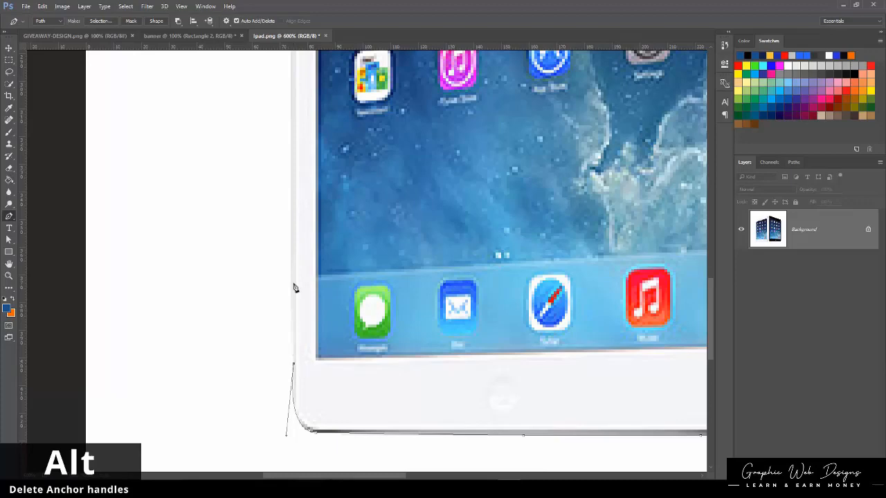
- Trace the white tablet's left edge upward and close the path with a curve around the upper-left corner
{"action": "left_click_drag", "start_coordinate": [291, 91], "coordinate": [279, 344]}
{"action": "left_click_drag", "start_coordinate": [284, 160], "coordinate": [290, 364]}
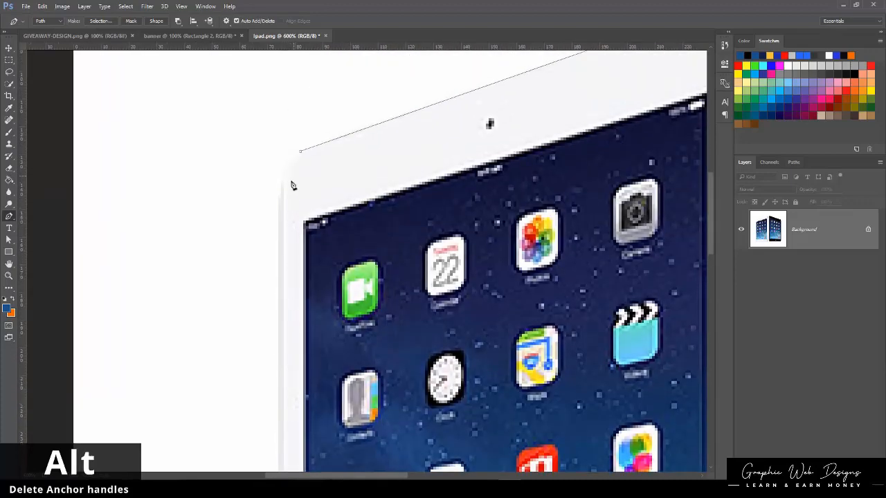
{"action": "left_click", "coordinate": [279, 198]}
{"action": "left_click_drag", "start_coordinate": [299, 153], "coordinate": [323, 148]}
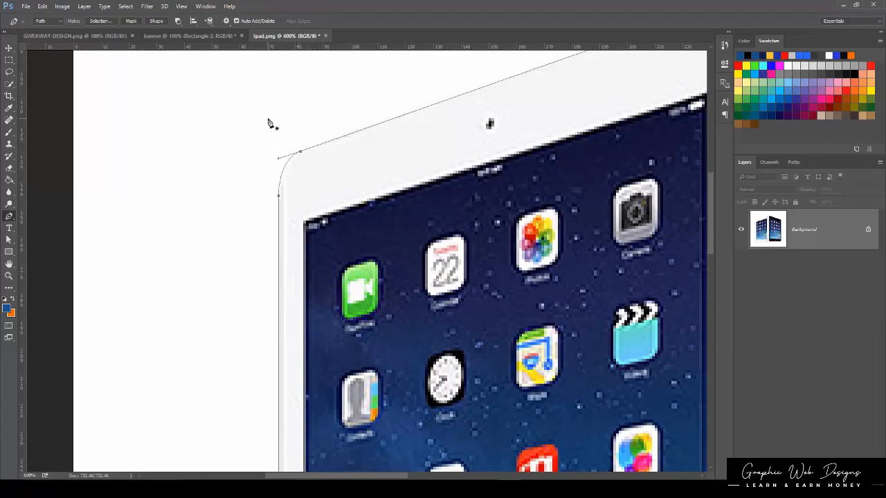
- Convert the closed tablet path into a new anti-aliased selection with a feather radius of 0 pixels
{"action": "key", "text": "ctrl+0"}
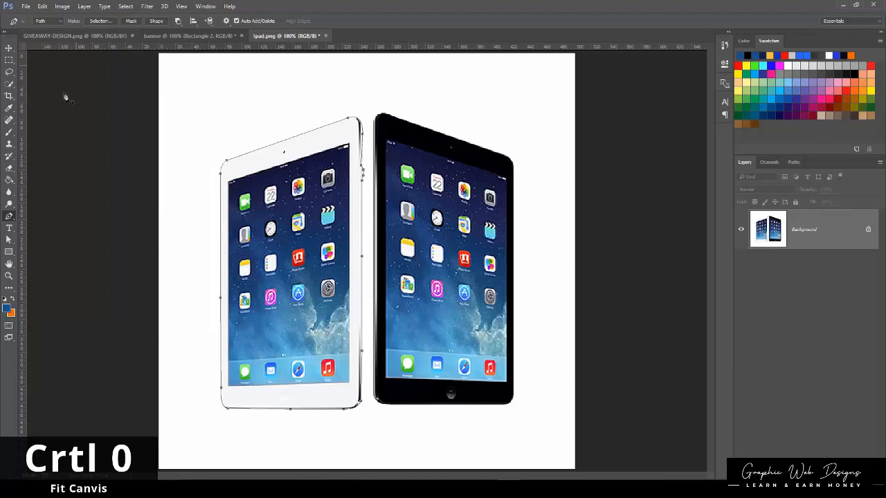
{"action": "left_click", "coordinate": [99, 21]}
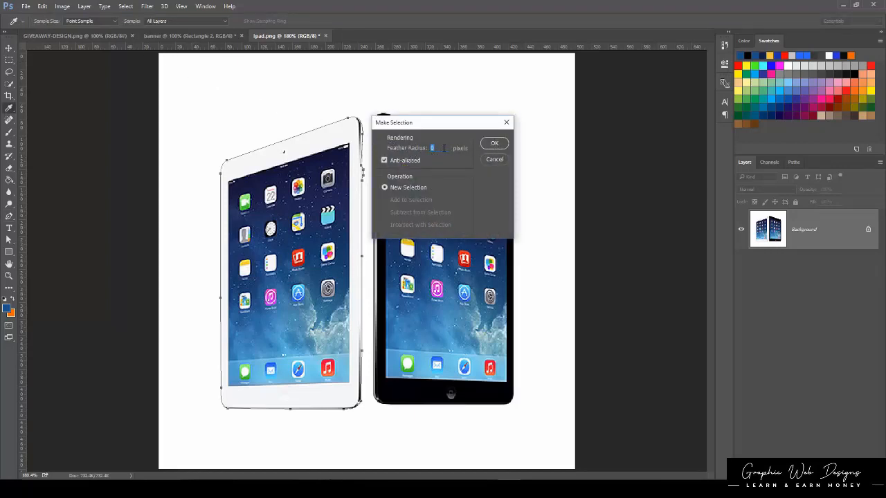
{"action": "left_click", "coordinate": [493, 144]}
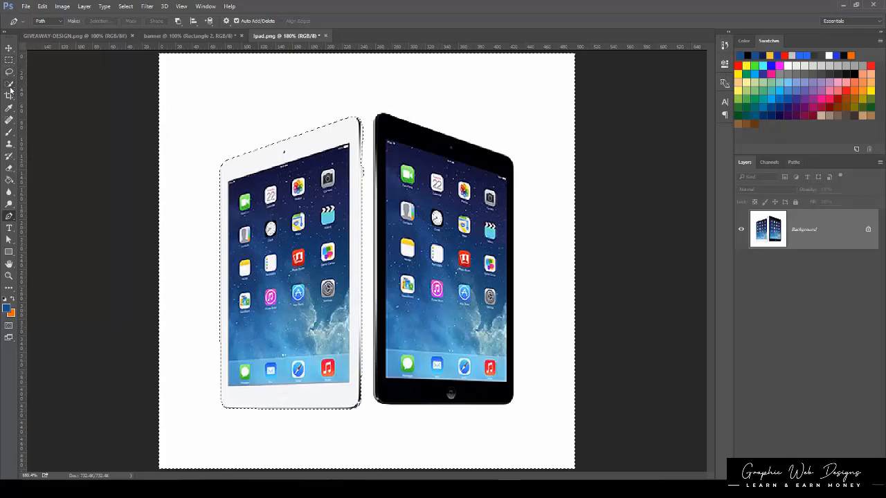
{"action": "left_click", "coordinate": [9, 60]}
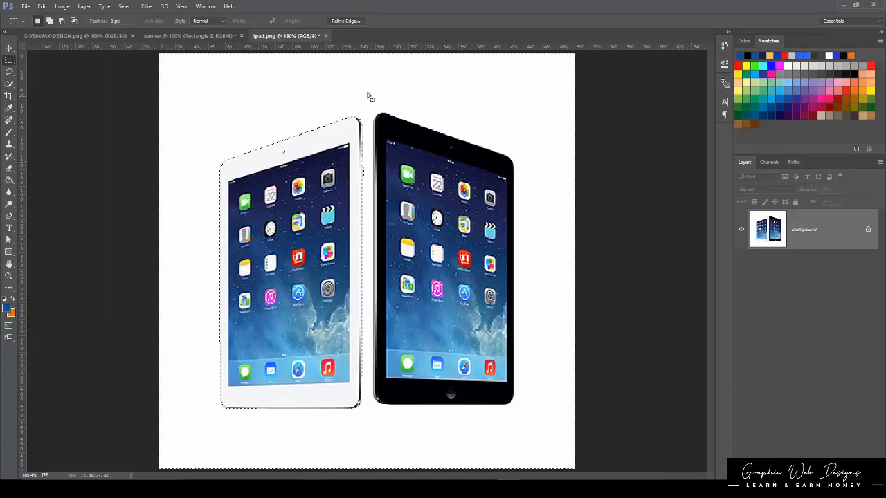
{"action": "left_click", "coordinate": [345, 21]}
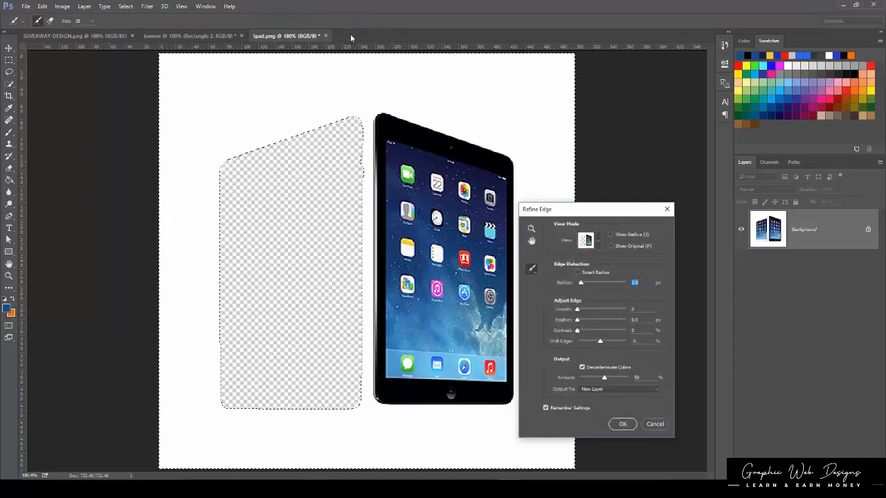
{"action": "left_click", "coordinate": [654, 424]}
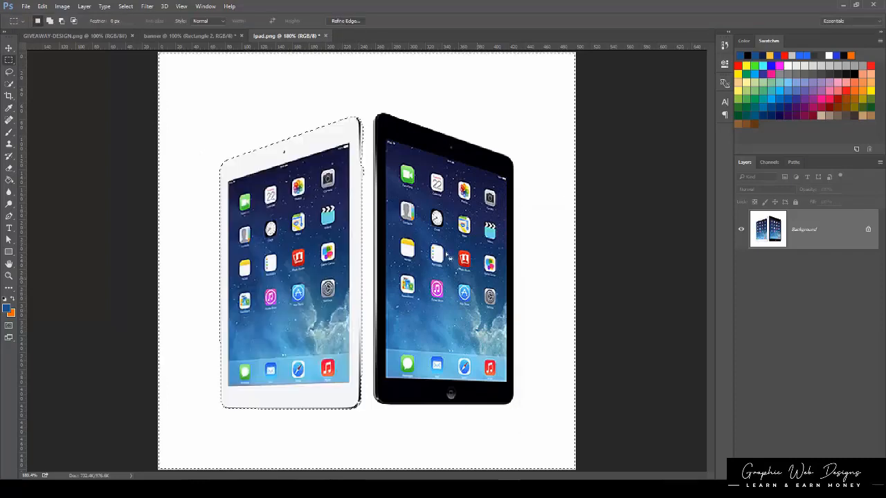
- Invert the selection so that only the white tablet is selected
{"action": "left_click", "coordinate": [124, 6]}
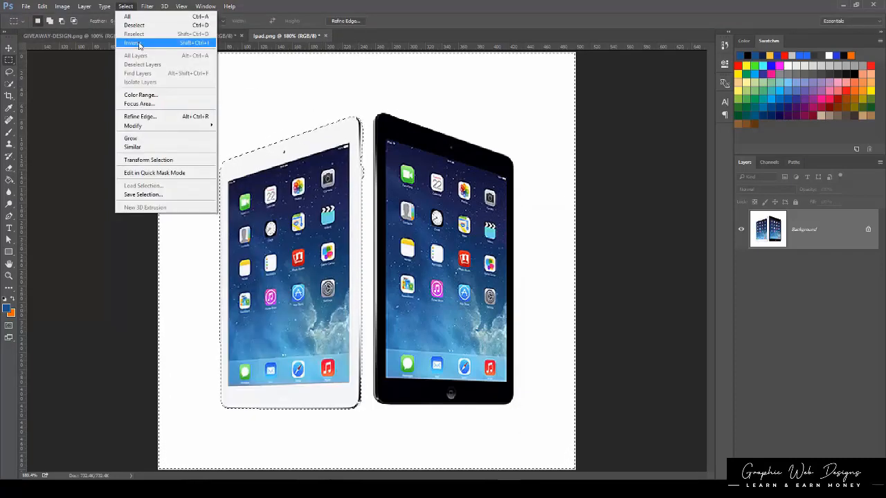
{"action": "left_click", "coordinate": [138, 45]}
- Apply Refine Edge to the white tablet selection in On Layers view, keeping the existing edge settings and outputting to a new layer
{"action": "left_click", "coordinate": [345, 20]}
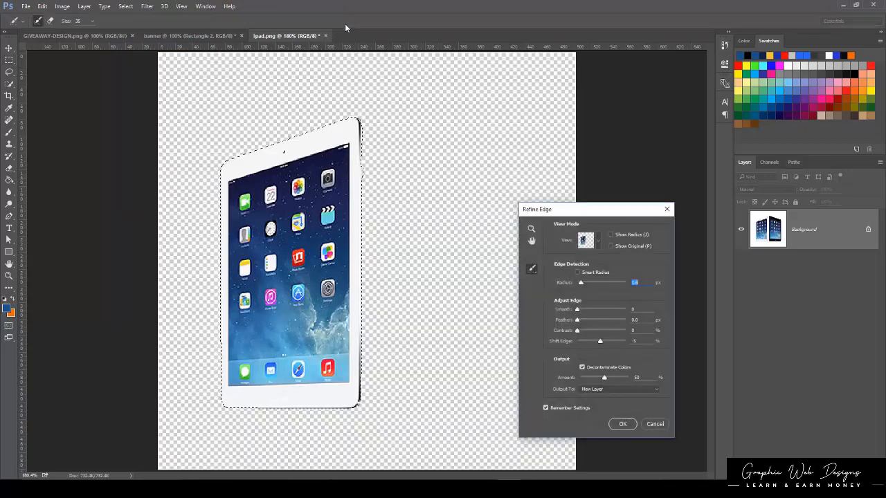
{"action": "left_click_drag", "start_coordinate": [613, 205], "coordinate": [639, 145]}
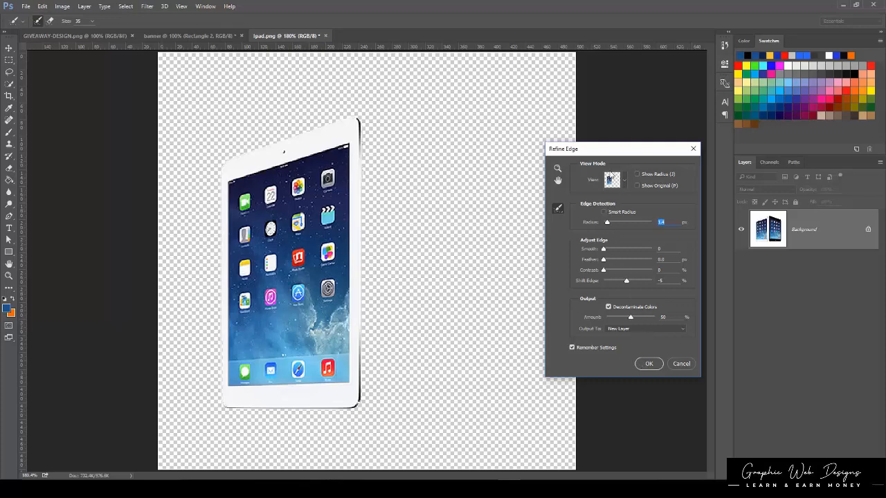
{"action": "left_click_drag", "start_coordinate": [590, 151], "coordinate": [528, 102]}
{"action": "left_click", "coordinate": [561, 133]}
{"action": "left_click", "coordinate": [565, 129]}
{"action": "left_click", "coordinate": [559, 137]}
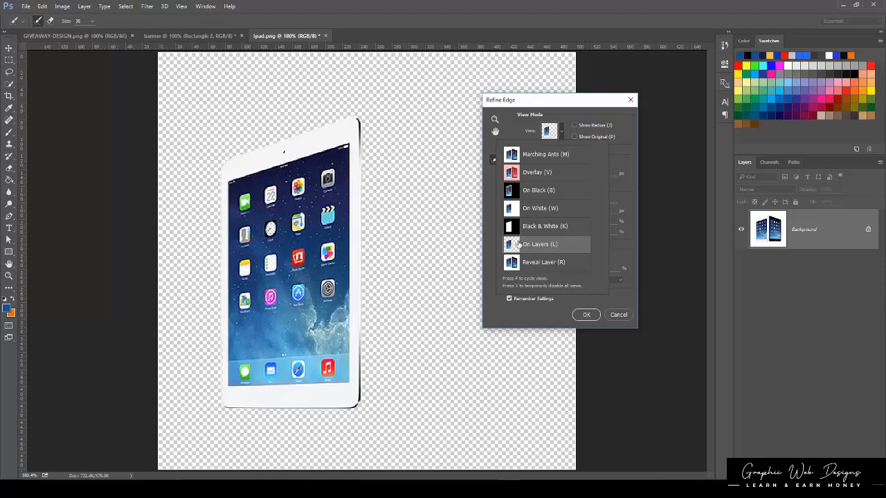
{"action": "left_click", "coordinate": [614, 168]}
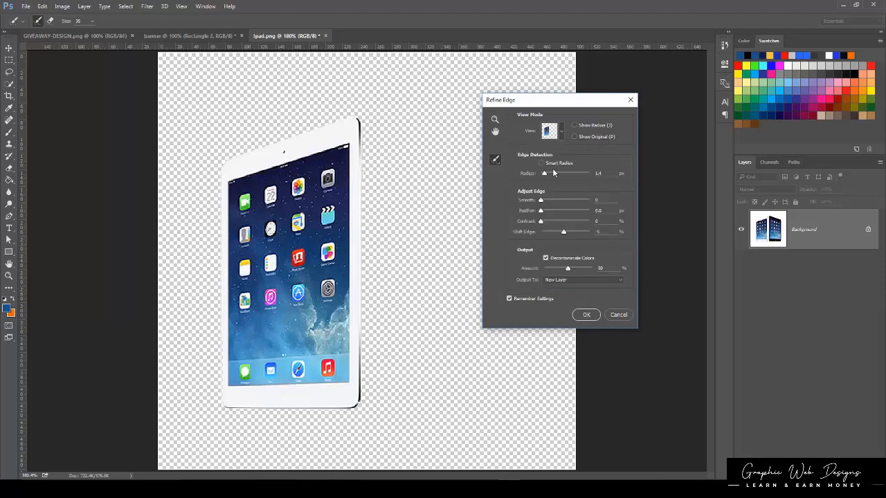
{"action": "left_click", "coordinate": [565, 280]}
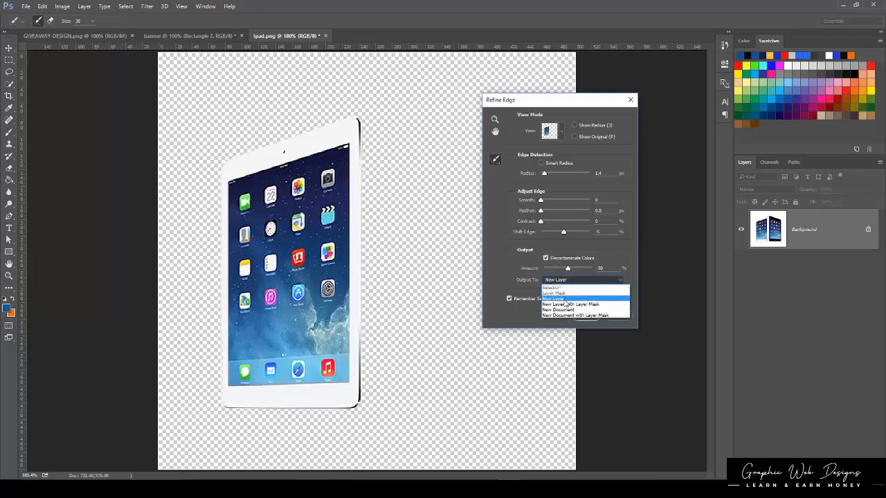
{"action": "left_click", "coordinate": [566, 301]}
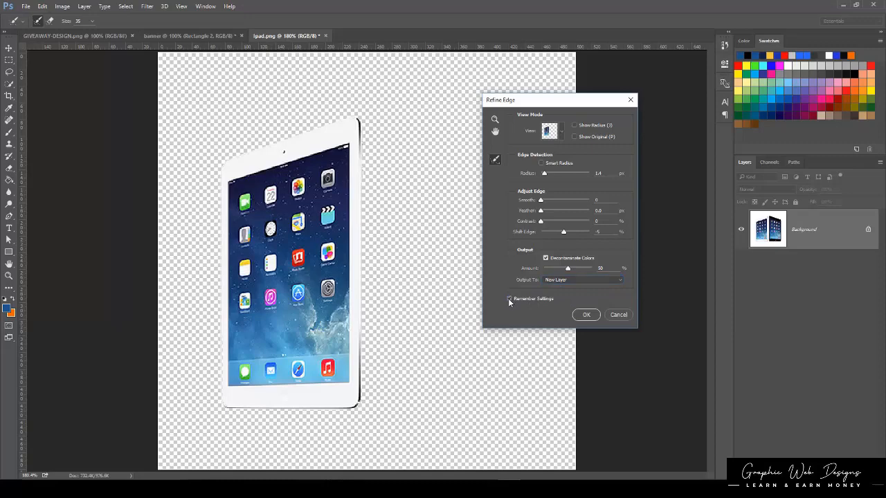
{"action": "left_click", "coordinate": [586, 315]}
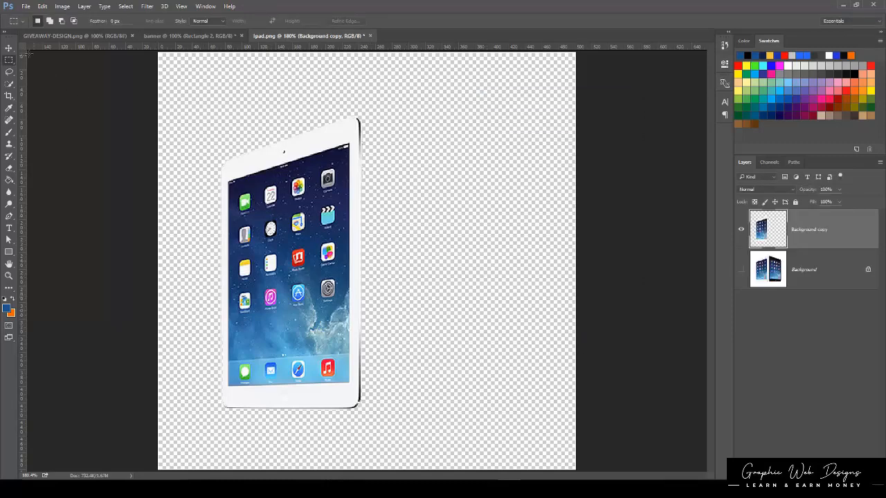
- Move the cut-out white tablet slightly up and to the left on the canvas
{"action": "left_click", "coordinate": [9, 50]}
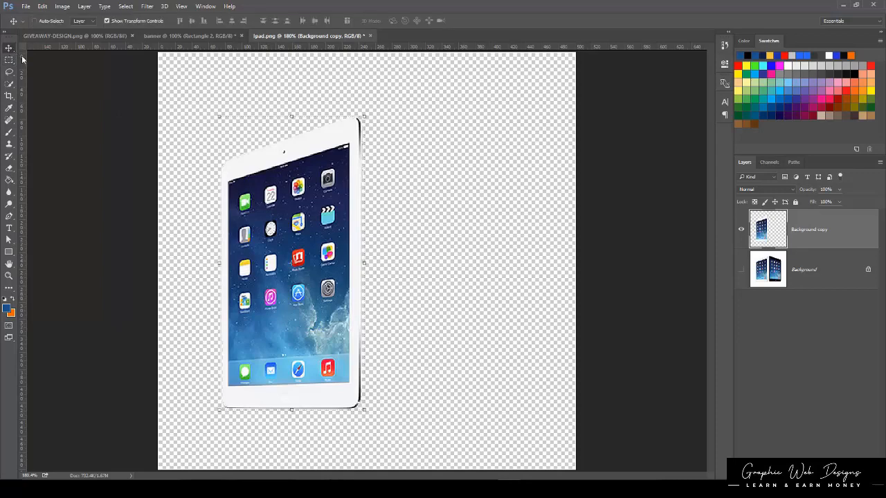
{"action": "left_click_drag", "start_coordinate": [315, 235], "coordinate": [267, 232]}
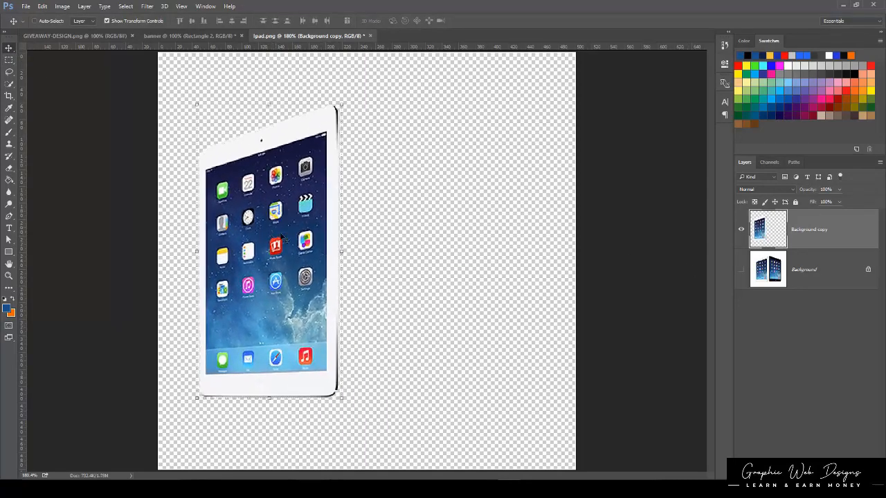
- Hide the cut-out white tablet layer, show the original Background layer and make it active
{"action": "left_click", "coordinate": [740, 230]}
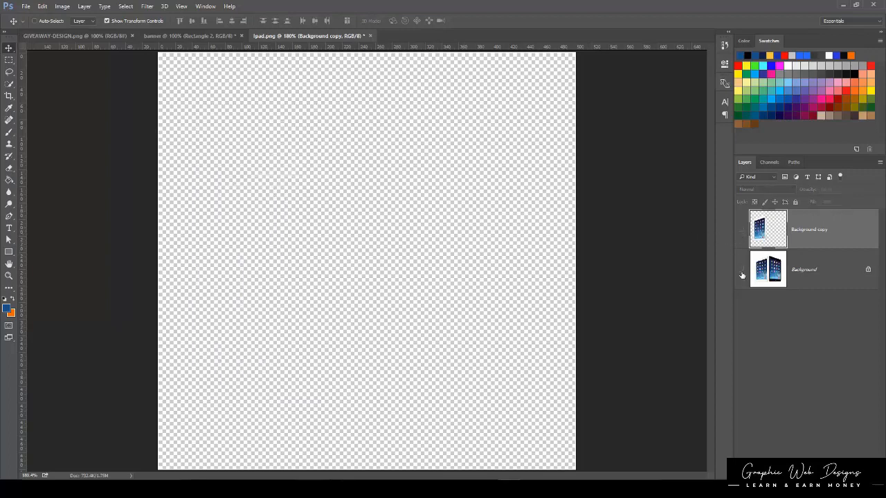
{"action": "left_click", "coordinate": [742, 270]}
{"action": "left_click", "coordinate": [803, 275]}
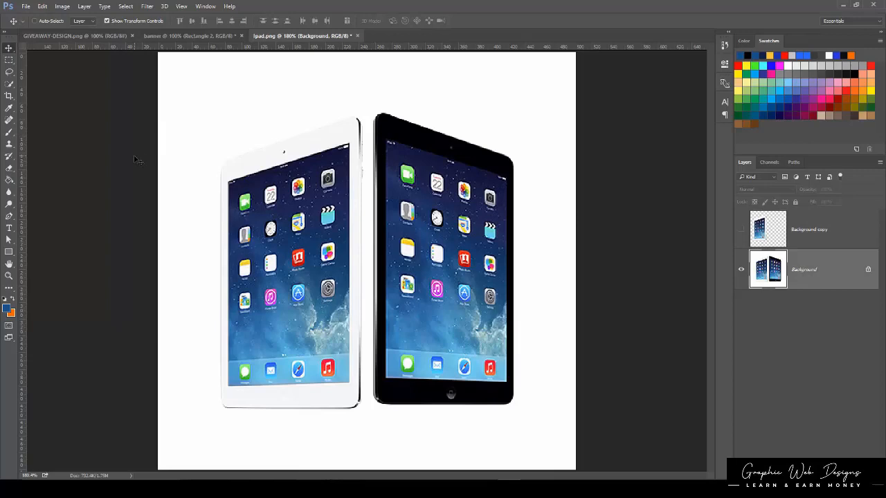
- Trace the black tablet's left edge and curved bottom-left corner with a Pen tool path
{"action": "key", "text": "p"}
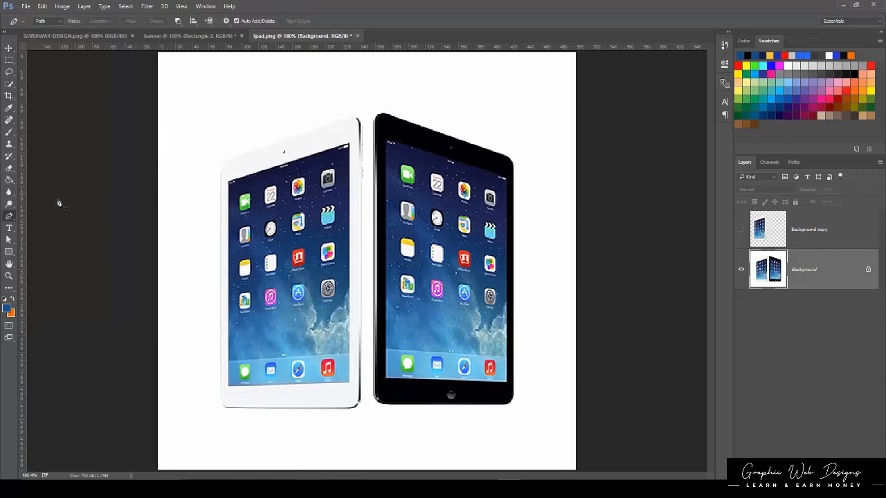
{"action": "key", "text": "ctrl+plus"}
{"action": "key", "text": "ctrl+plus"}
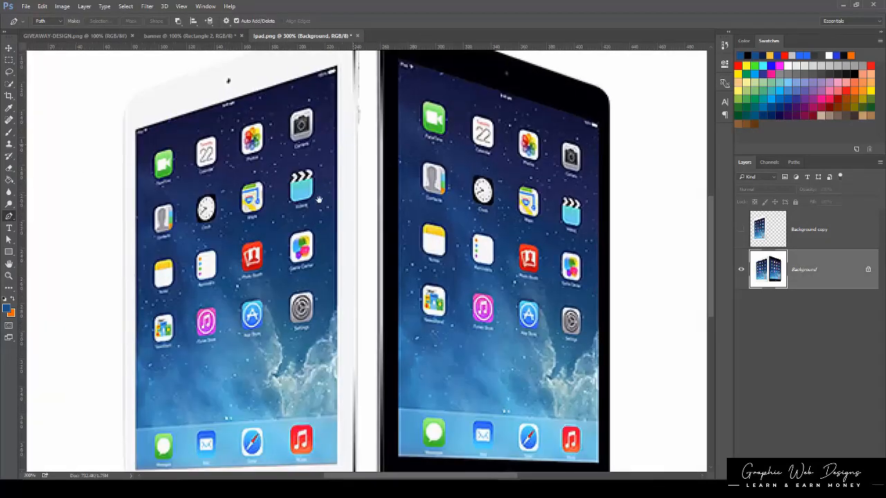
{"action": "left_click_drag", "start_coordinate": [331, 180], "coordinate": [264, 310]}
{"action": "left_click", "coordinate": [308, 164]}
{"action": "left_click_drag", "start_coordinate": [310, 294], "coordinate": [317, 130]}
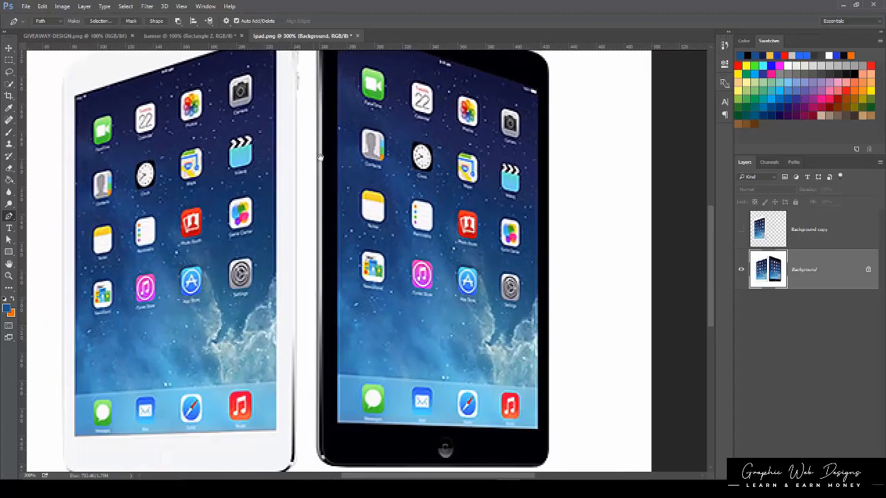
{"action": "left_click", "coordinate": [315, 438]}
{"action": "left_click_drag", "start_coordinate": [312, 375], "coordinate": [270, 257]}
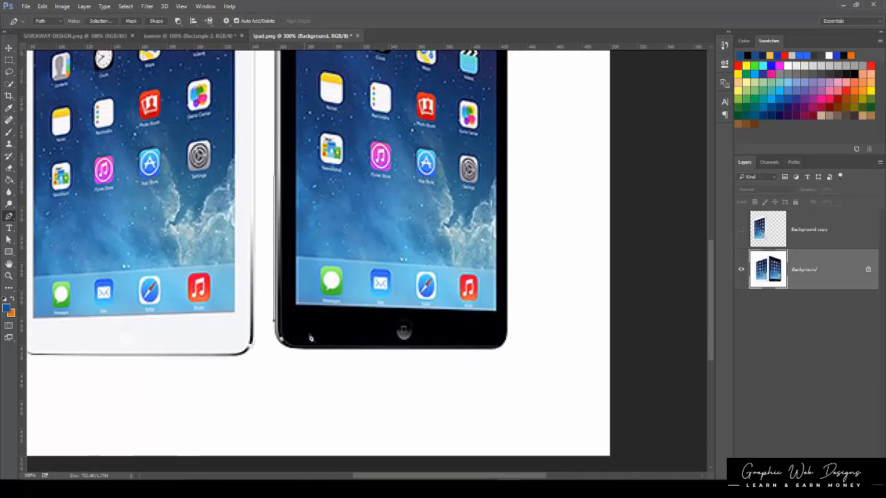
{"action": "left_click_drag", "start_coordinate": [303, 351], "coordinate": [341, 349]}
- Continue the path around the black tablet's bottom-right corner, up its right edge and around the top-right corner
{"action": "left_click_drag", "start_coordinate": [530, 326], "coordinate": [423, 395]}
{"action": "left_click", "coordinate": [419, 356], "text": "alt"}
{"action": "left_click_drag", "start_coordinate": [415, 360], "coordinate": [384, 492]}
{"action": "left_click_drag", "start_coordinate": [386, 231], "coordinate": [388, 277]}
{"action": "left_click", "coordinate": [391, 181]}
{"action": "left_click_drag", "start_coordinate": [360, 152], "coordinate": [377, 254]}
{"action": "left_click", "coordinate": [357, 151], "text": "alt"}
- Try to close the path along the black tablet's top edge and around its top-left corner
{"action": "left_click", "coordinate": [250, 197]}
{"action": "key", "text": "ctrl+z"}
{"action": "left_click", "coordinate": [250, 197]}
{"action": "left_click_drag", "start_coordinate": [229, 193], "coordinate": [223, 212]}
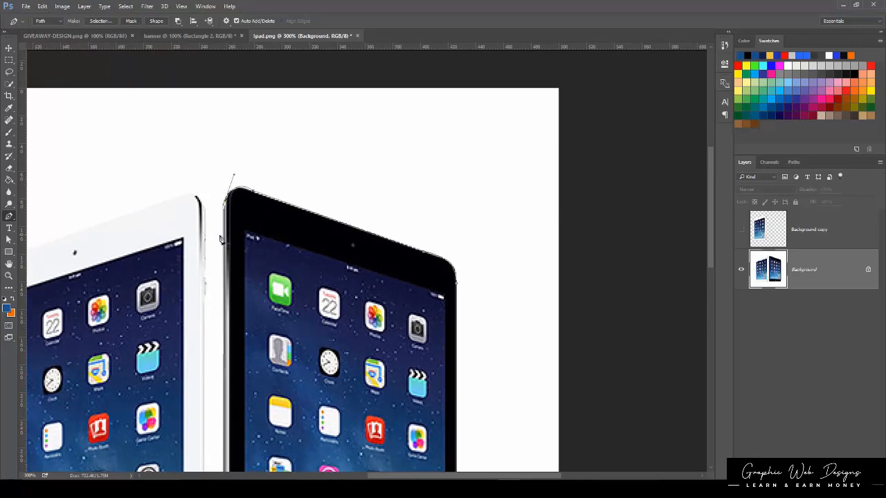
- Try to convert the black tablet path into a new anti-aliased selection with a feather radius of 0 pixels
{"action": "key", "text": "ctrl+0"}
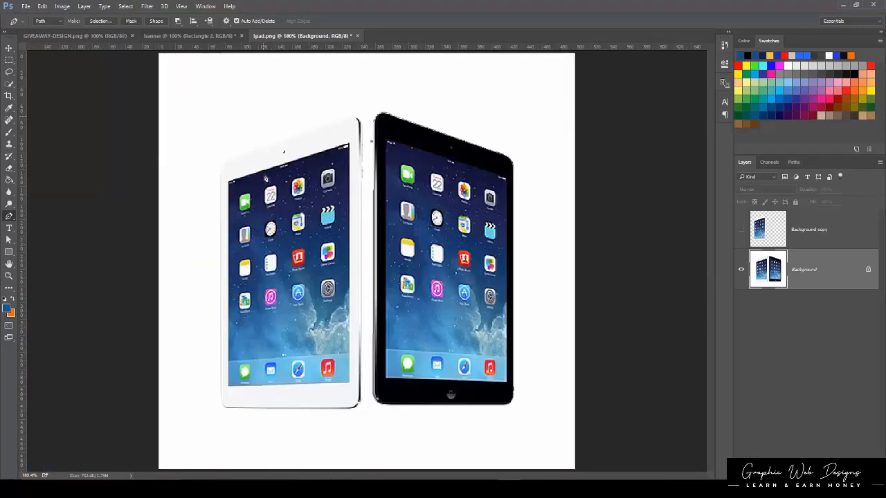
{"action": "left_click", "coordinate": [99, 21]}
{"action": "left_click", "coordinate": [488, 144]}
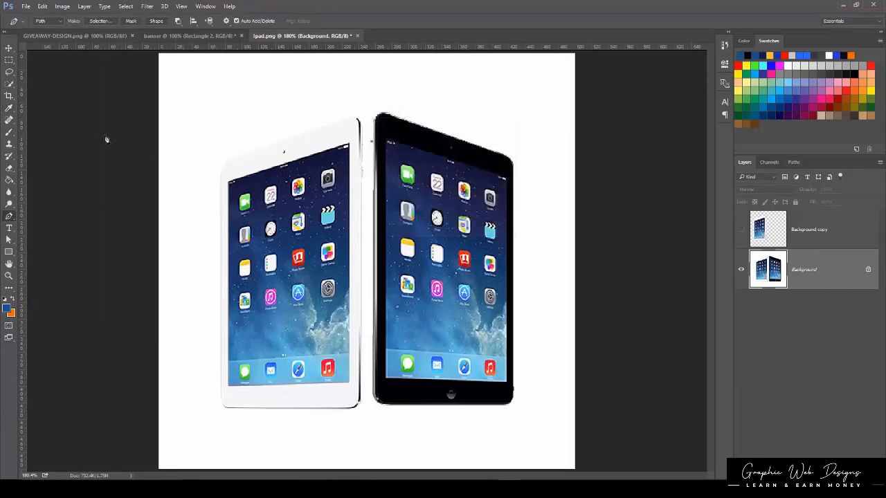
{"action": "left_click", "coordinate": [9, 60]}
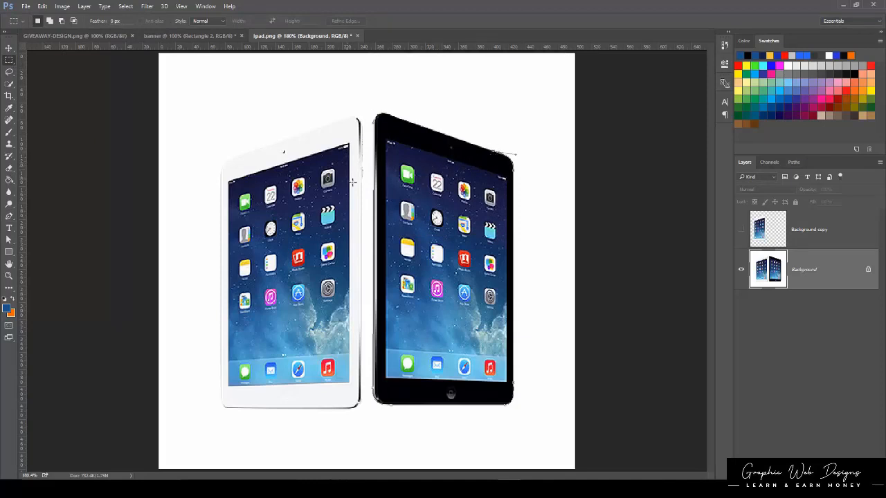
{"action": "key", "text": "p"}
{"action": "left_click", "coordinate": [99, 22]}
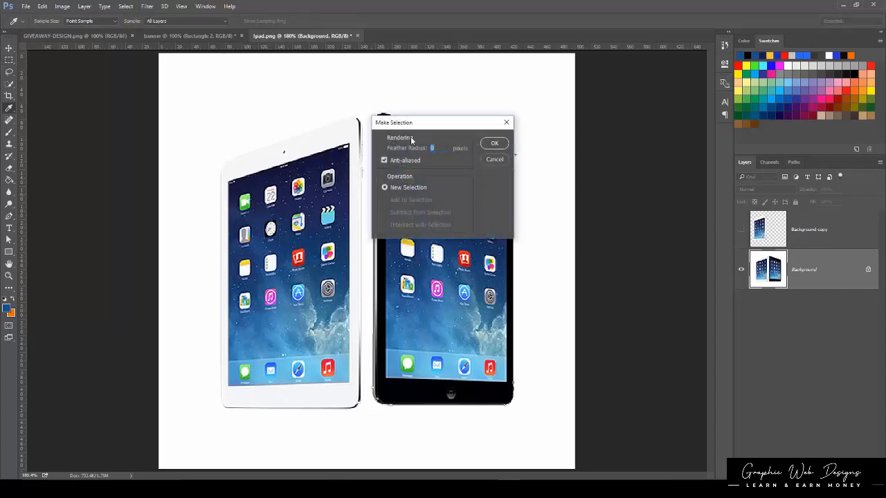
{"action": "left_click", "coordinate": [494, 143]}
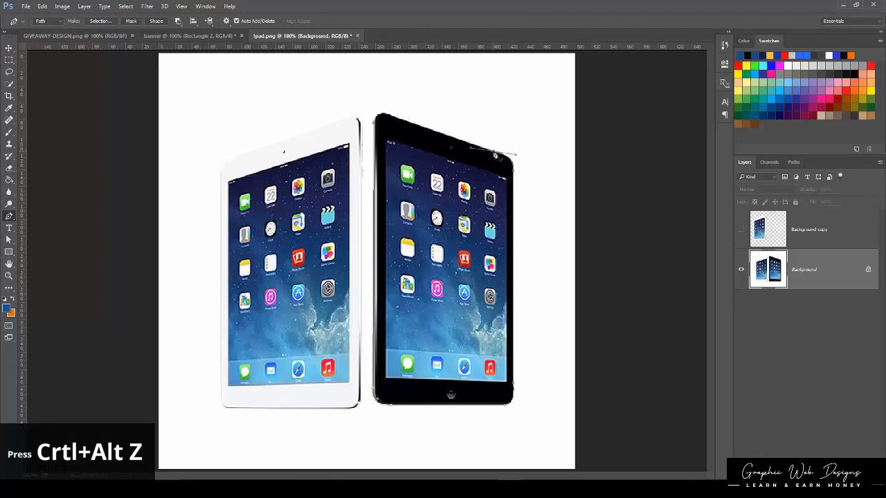
- Undo the last path points, then redraw the black tablet's top edge and top-left corner to close the path
{"action": "key", "text": "ctrl+alt+z"}
{"action": "key", "text": "ctrl+alt+z"}
{"action": "key", "text": "ctrl+alt+z"}
{"action": "key", "text": "ctrl+alt+z"}
{"action": "left_click", "coordinate": [387, 113]}
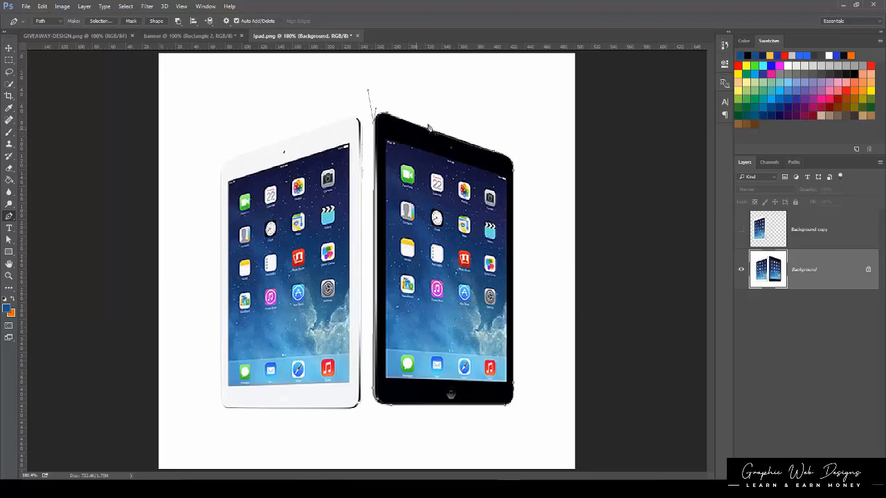
{"action": "left_click_drag", "start_coordinate": [511, 155], "coordinate": [493, 153]}
{"action": "key", "text": "ctrl+plus"}
{"action": "key", "text": "ctrl+plus"}
{"action": "left_click_drag", "start_coordinate": [432, 143], "coordinate": [379, 285]}
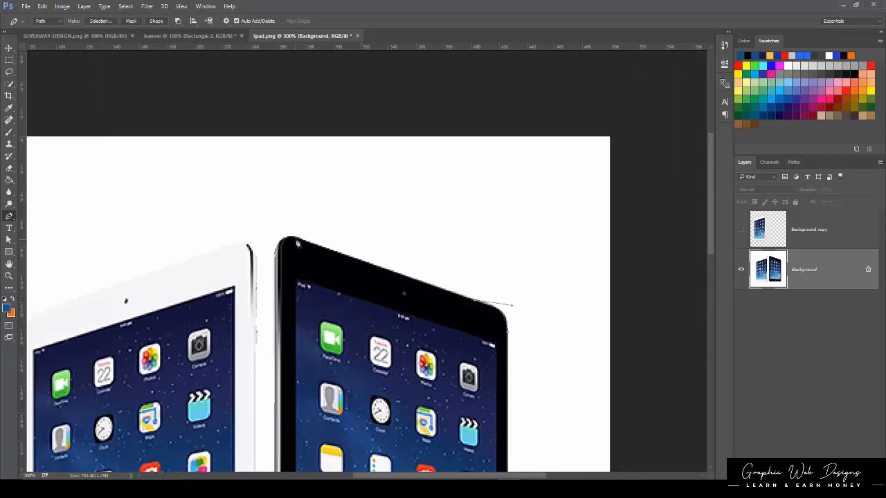
{"action": "left_click_drag", "start_coordinate": [275, 257], "coordinate": [273, 281]}
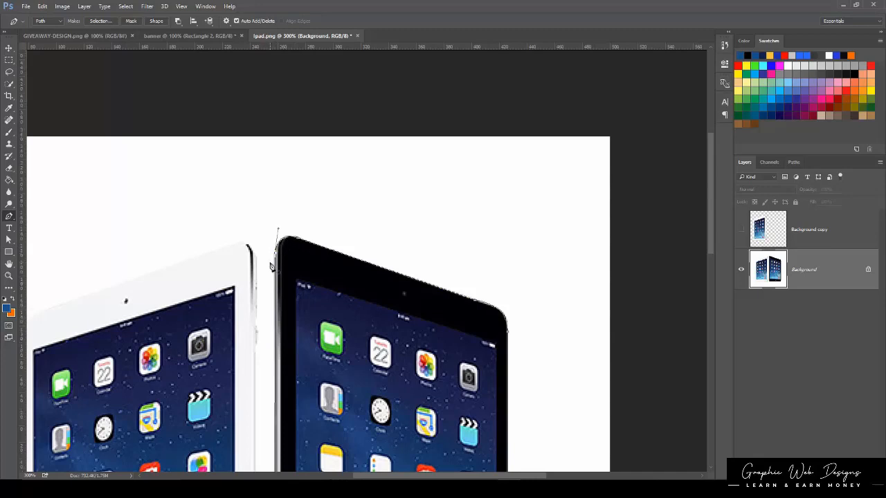
- Convert the closed black tablet path into a selection and invert it so that only the black tablet is selected
{"action": "key", "text": "ctrl+0"}
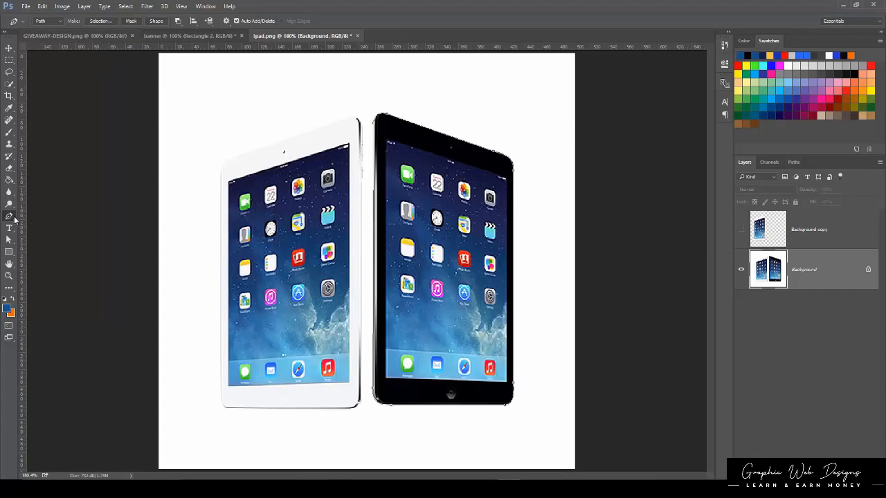
{"action": "left_click", "coordinate": [99, 23]}
{"action": "left_click", "coordinate": [492, 144]}
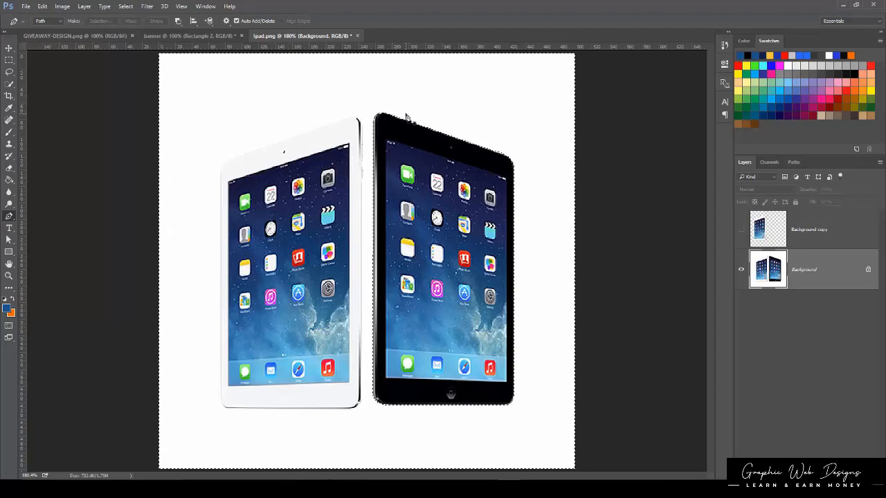
{"action": "left_click", "coordinate": [126, 7]}
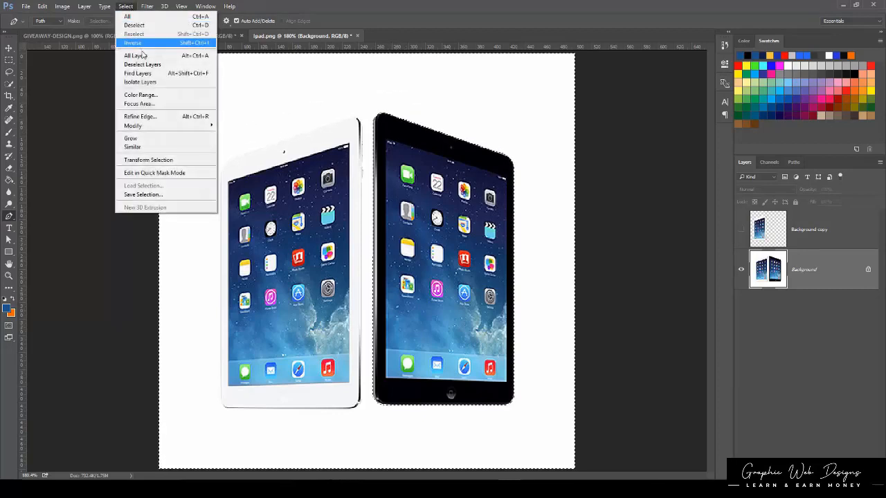
{"action": "left_click", "coordinate": [135, 43]}
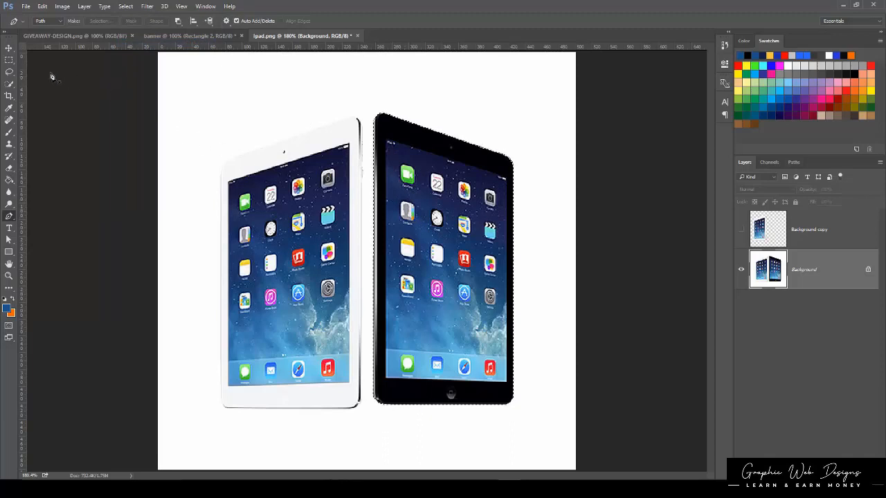
- Apply Refine Edge to the black tablet selection with the existing edge settings, outputting to a new layer
{"action": "left_click", "coordinate": [9, 61]}
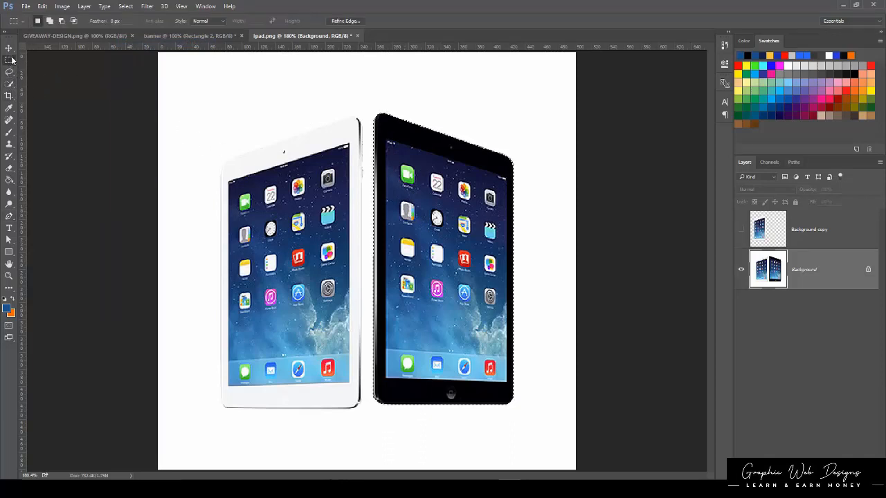
{"action": "left_click", "coordinate": [345, 21]}
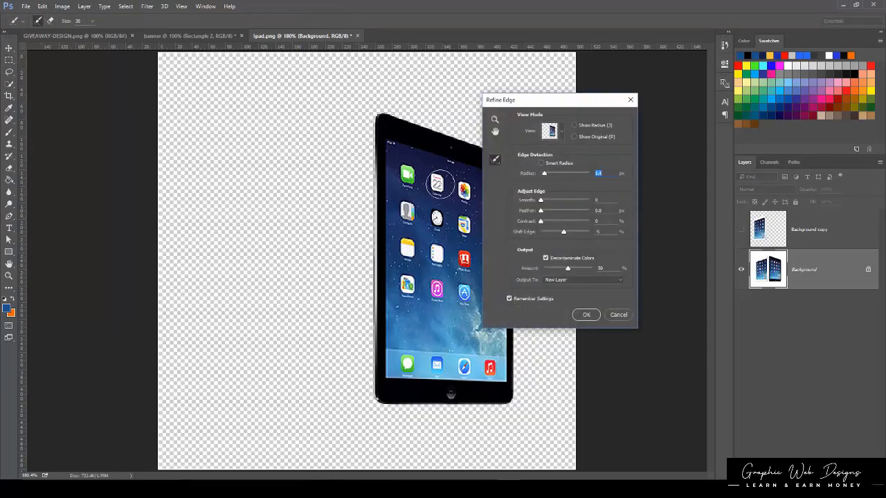
{"action": "left_click", "coordinate": [587, 315]}
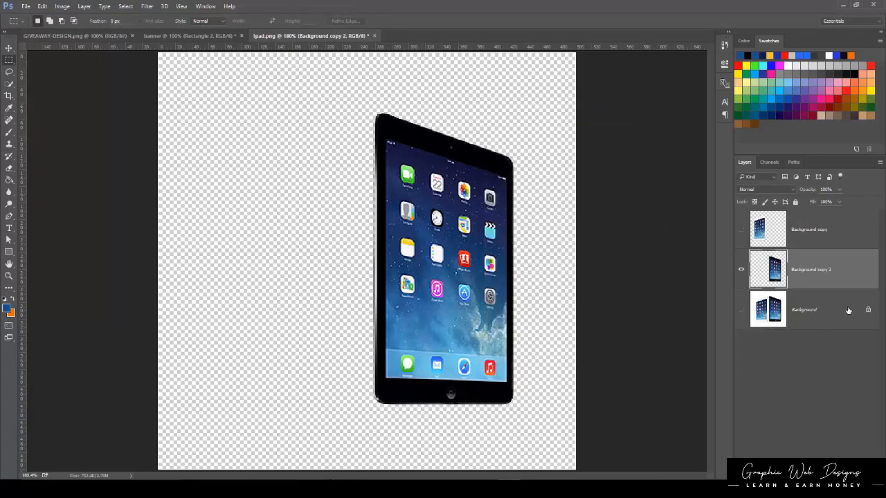
- Delete the original Background layer and show the cut-out white tablet layer again
{"action": "left_click_drag", "start_coordinate": [869, 312], "coordinate": [869, 469]}
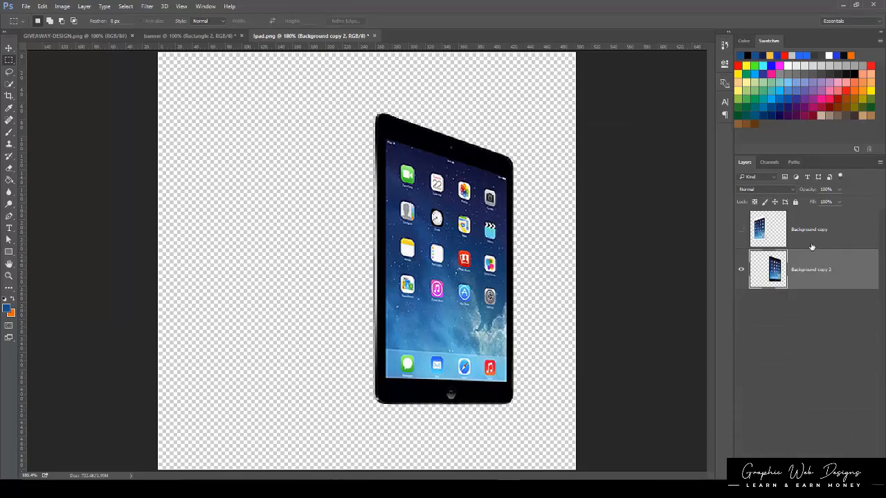
{"action": "left_click", "coordinate": [742, 230]}
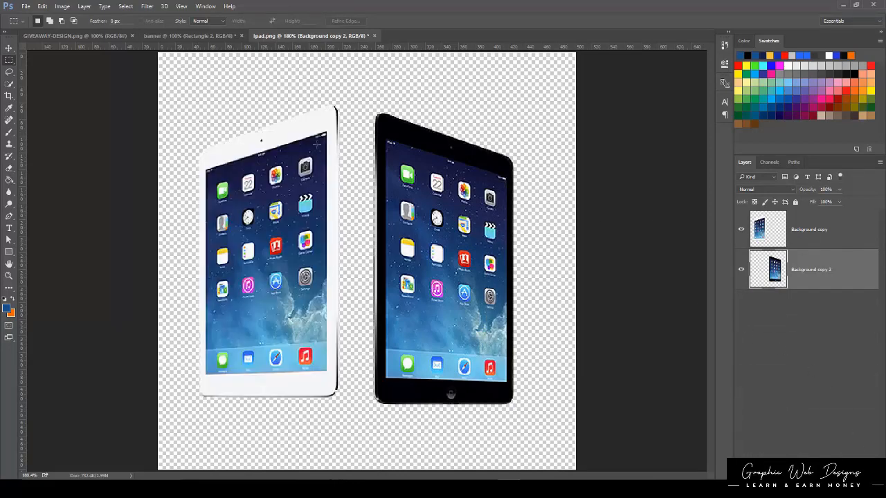
- Select both cut-out tablet layers and move them together with the Move tool
{"action": "key", "text": "v"}
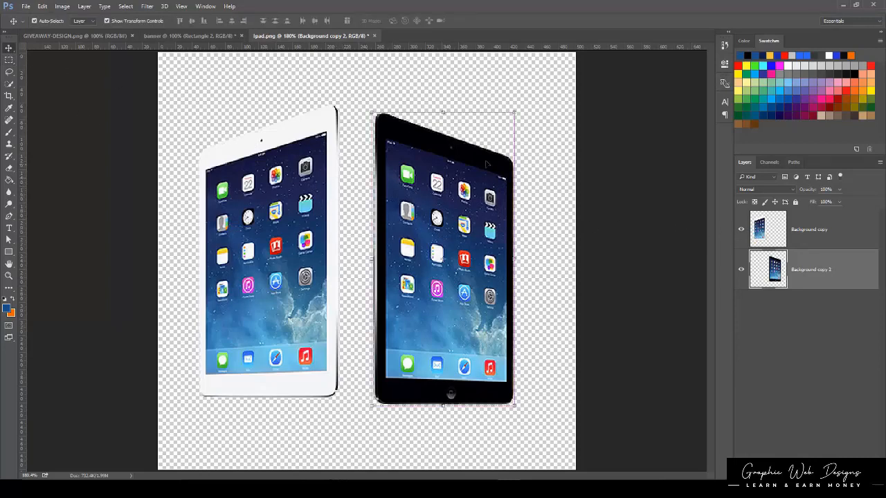
{"action": "key", "text": "ctrl+minus"}
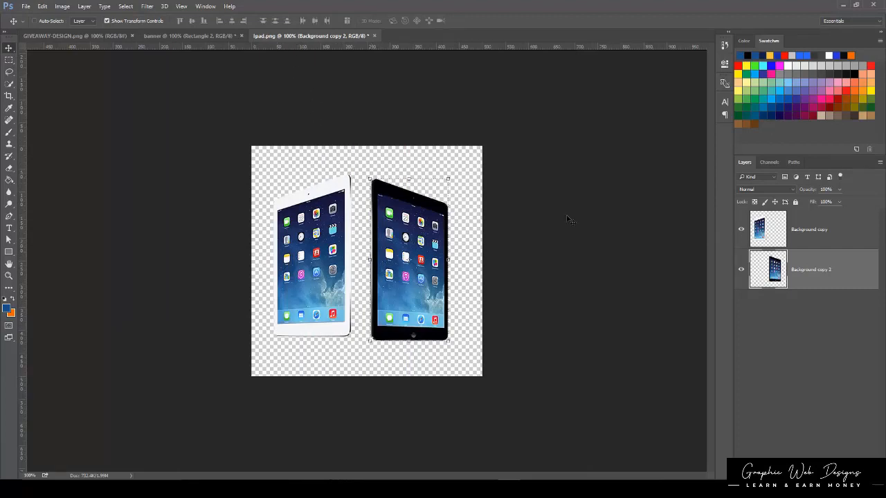
{"action": "left_click", "coordinate": [821, 233], "text": "shift"}
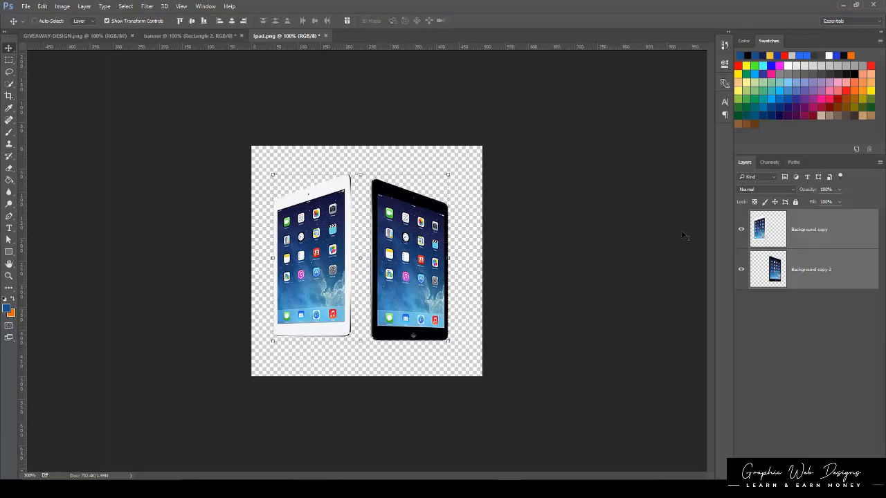
{"action": "left_click_drag", "start_coordinate": [356, 202], "coordinate": [265, 260]}
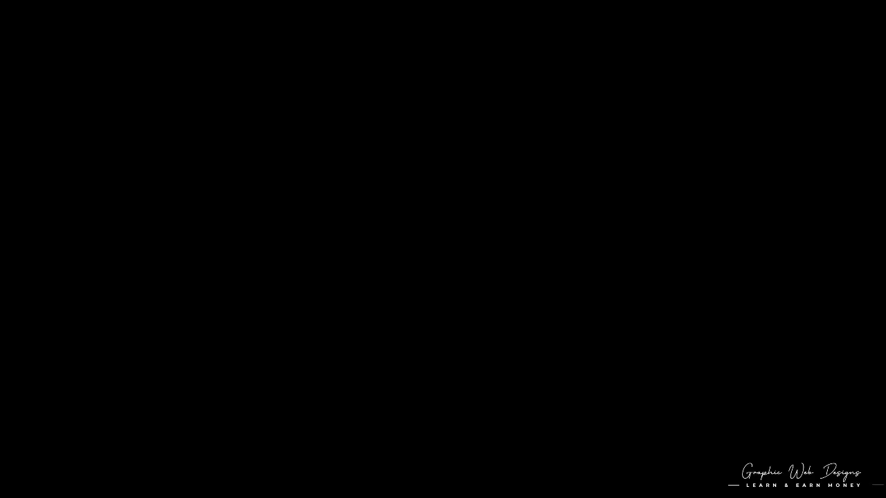